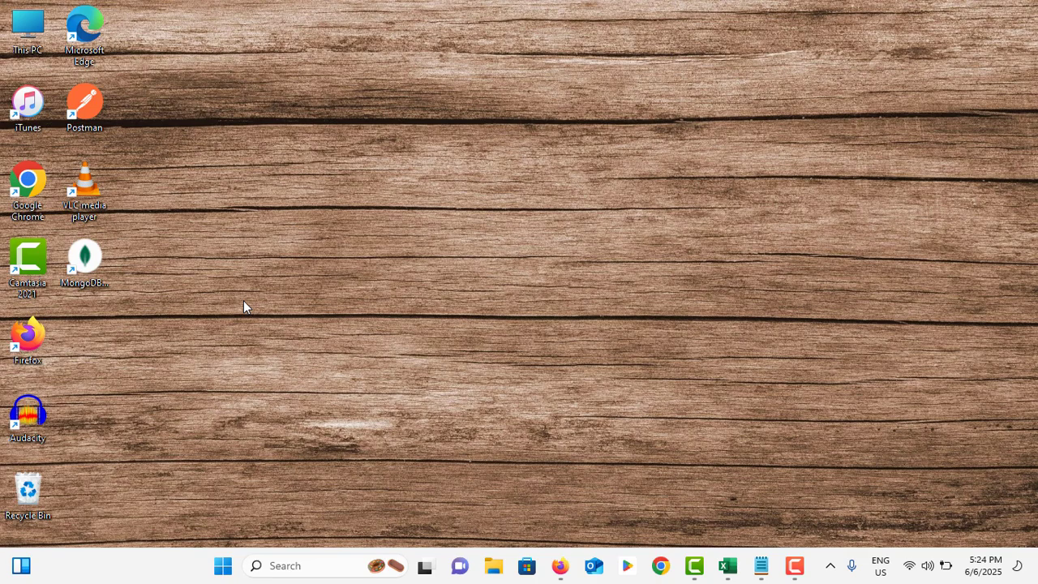
Step: End the Camtasia 2021 Recorder process from Task Manager
right_click(815, 565)
key(ctrl+shift+Escape)
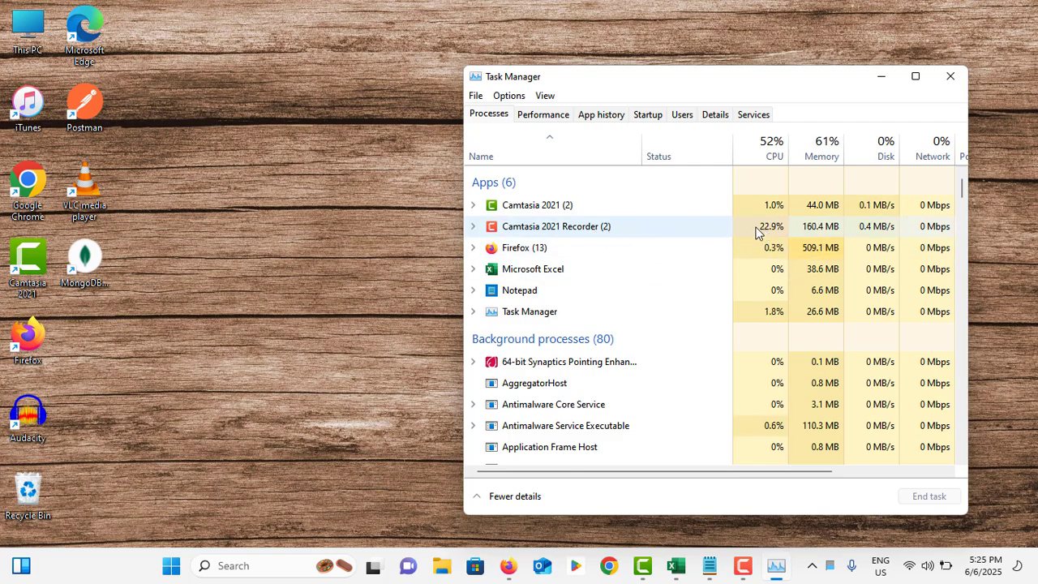
right_click(595, 227)
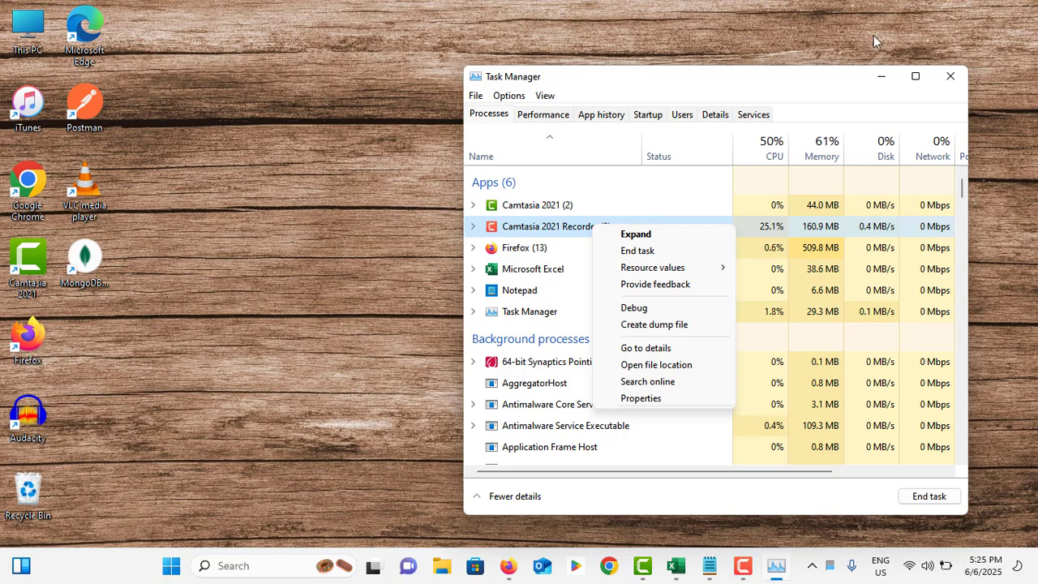
click(950, 76)
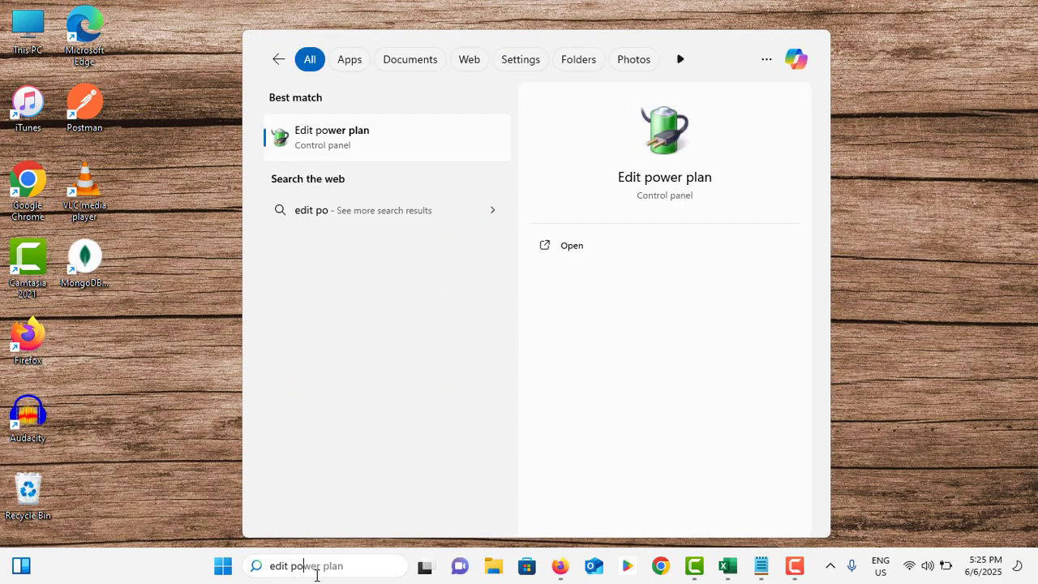
Step: Open the Balanced plan's advanced power settings and expand Minimum processor state
click(334, 139)
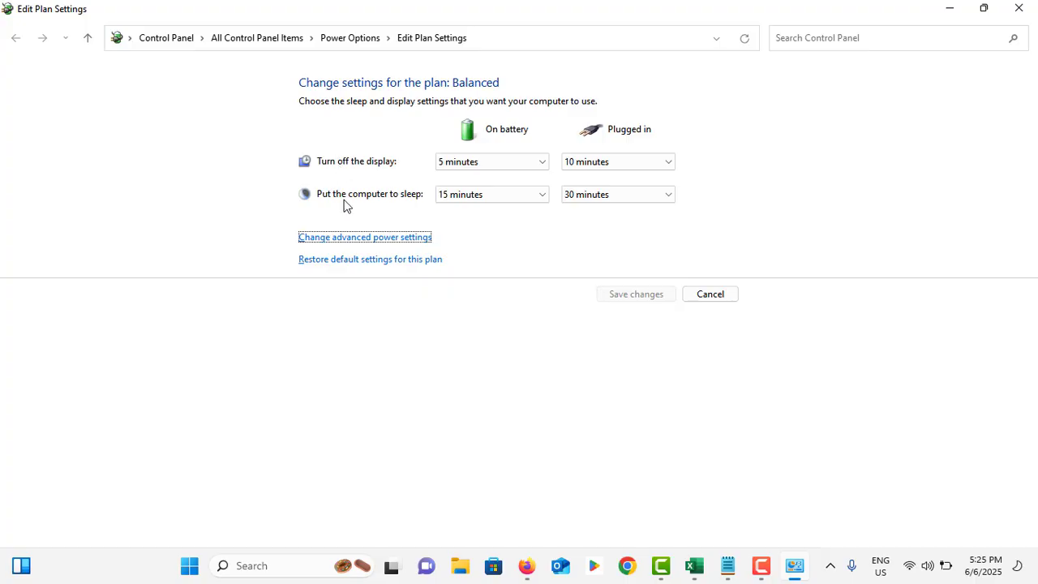
click(342, 236)
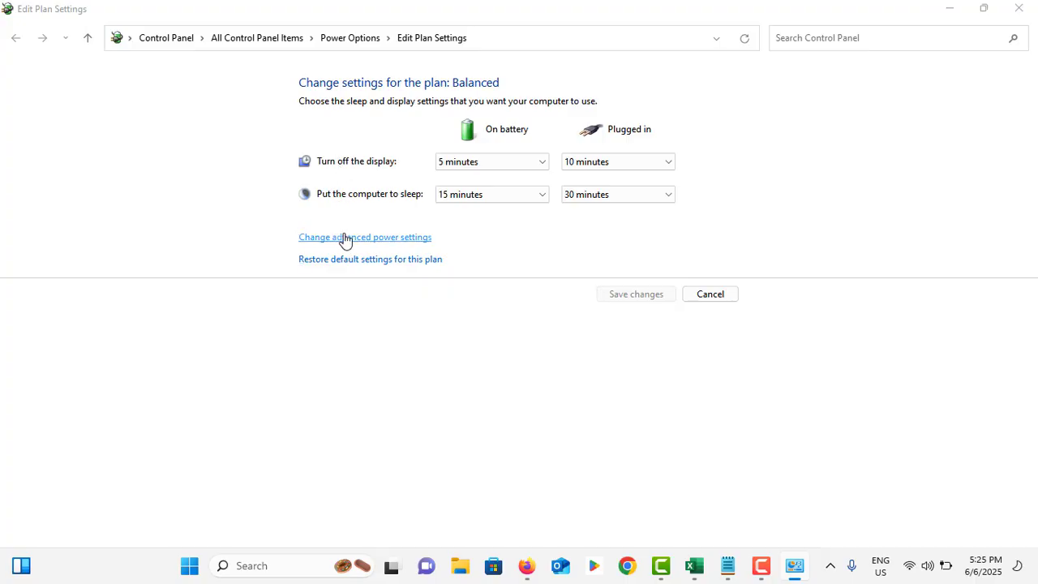
scroll(122, 210, down, 1)
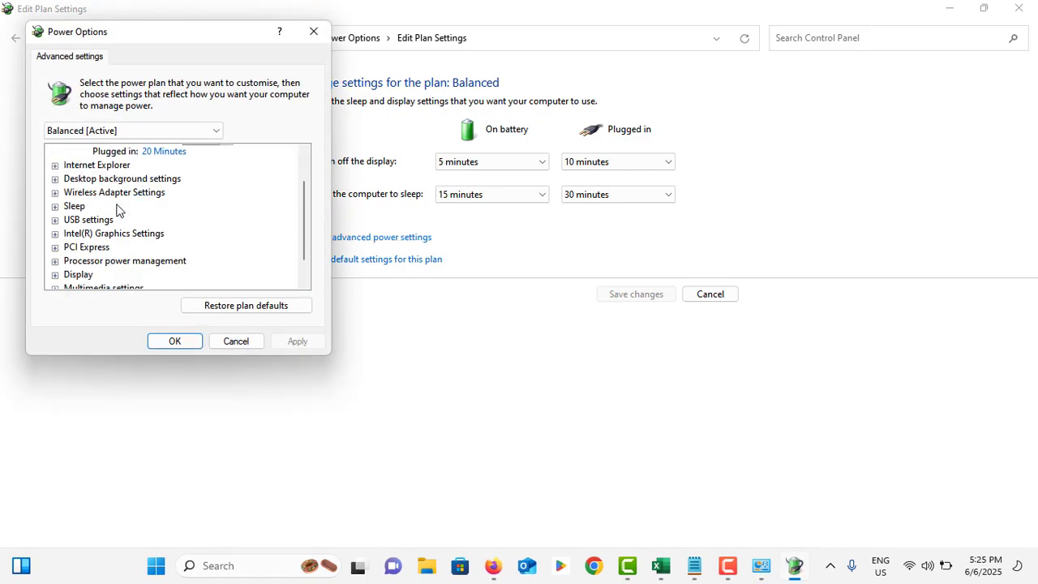
scroll(121, 224, down, 1)
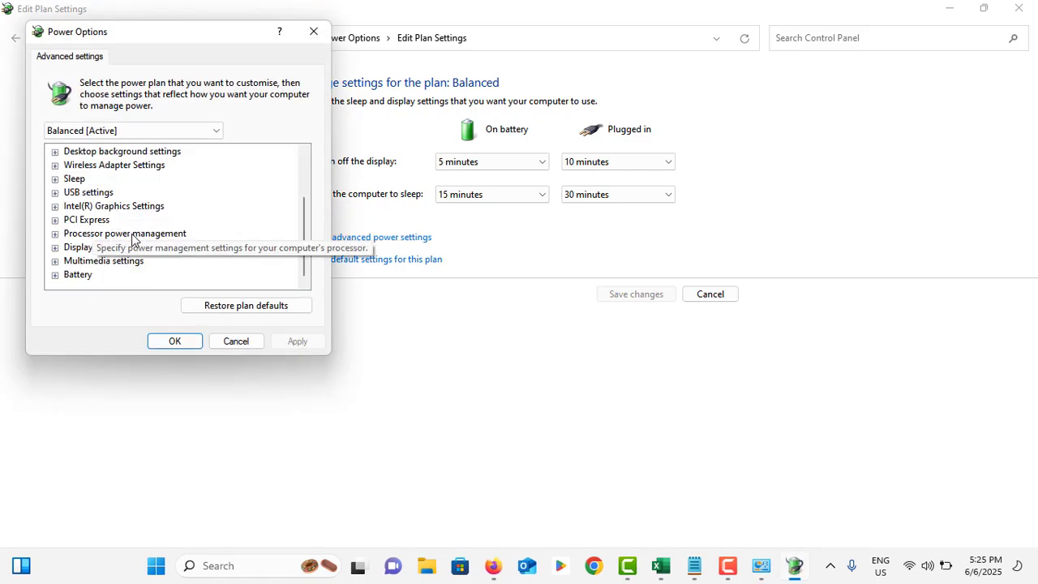
click(134, 235)
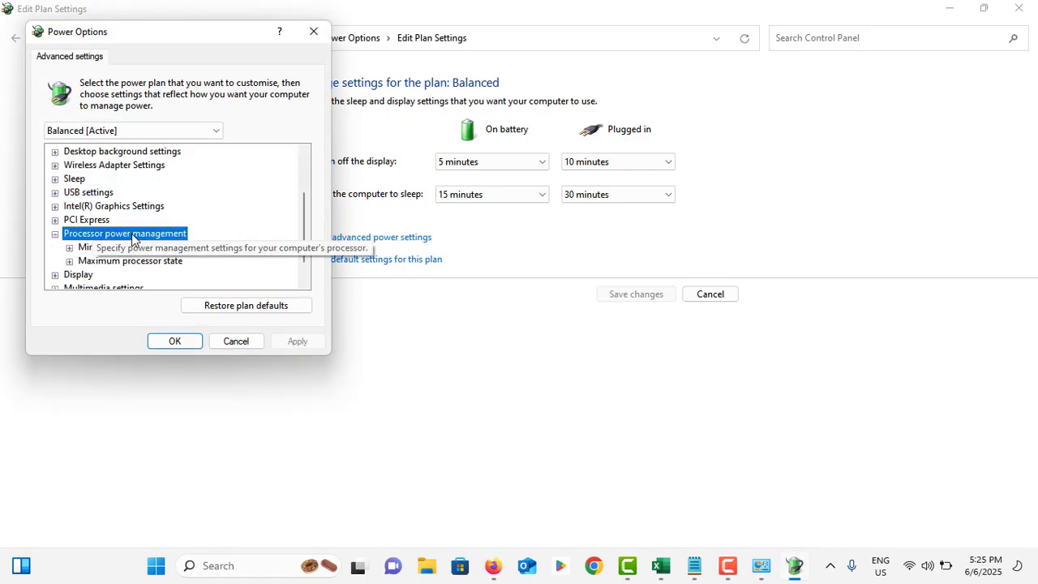
click(70, 247)
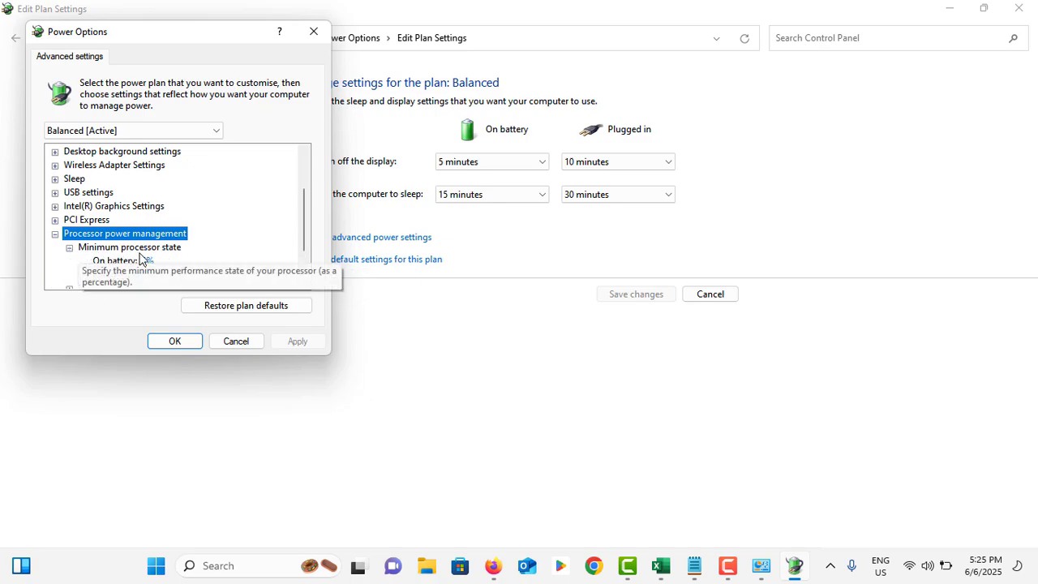
scroll(146, 255, down, 1)
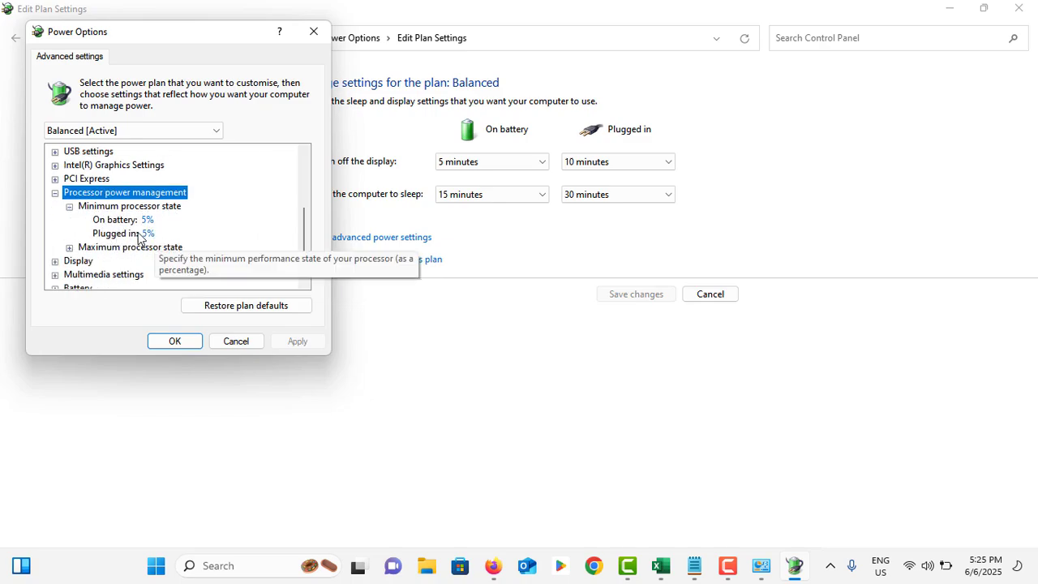
Step: Set the plugged-in minimum processor state to 100% and apply it
click(146, 234)
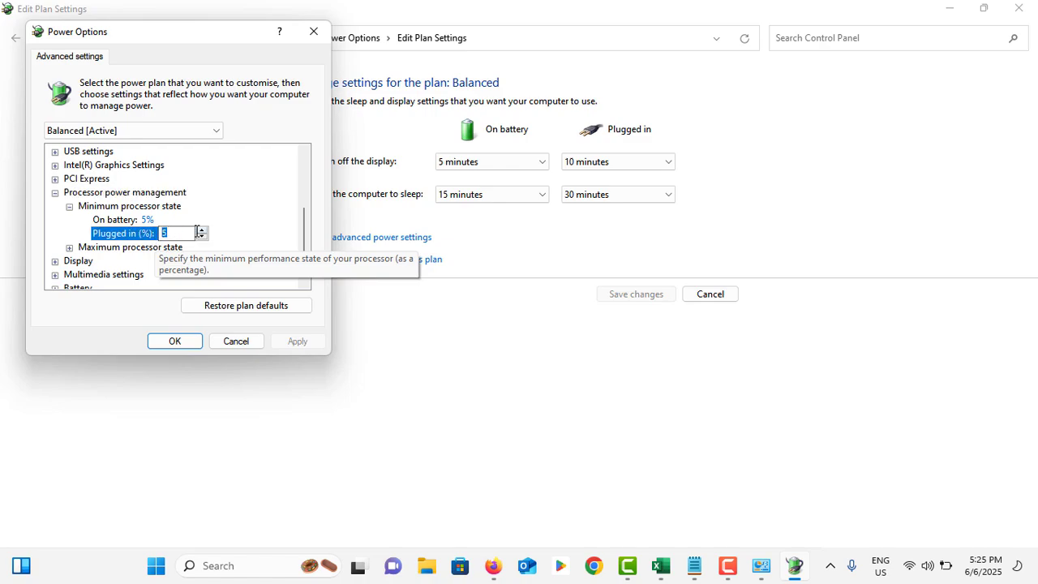
text(100)
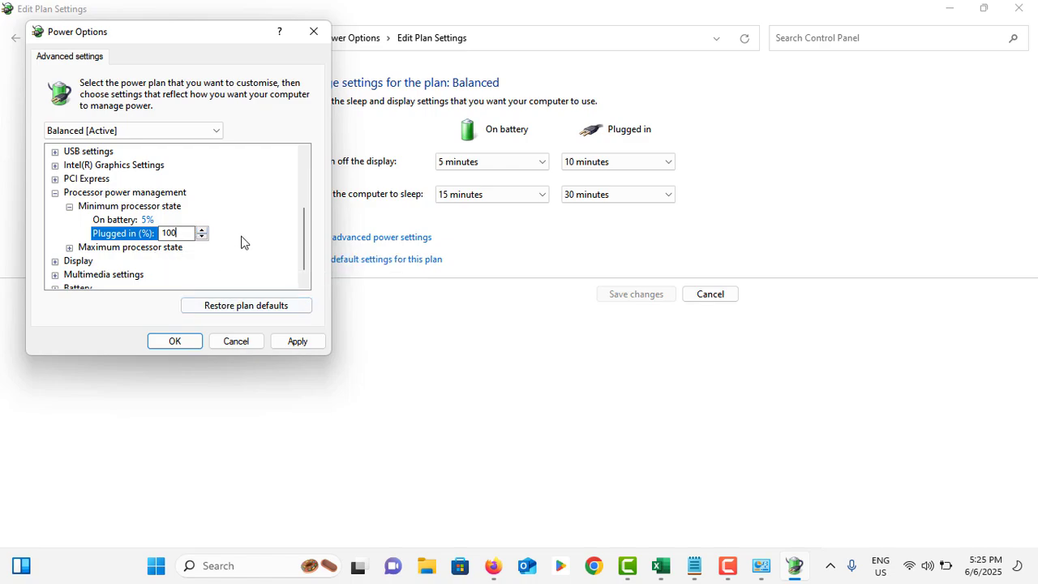
click(69, 248)
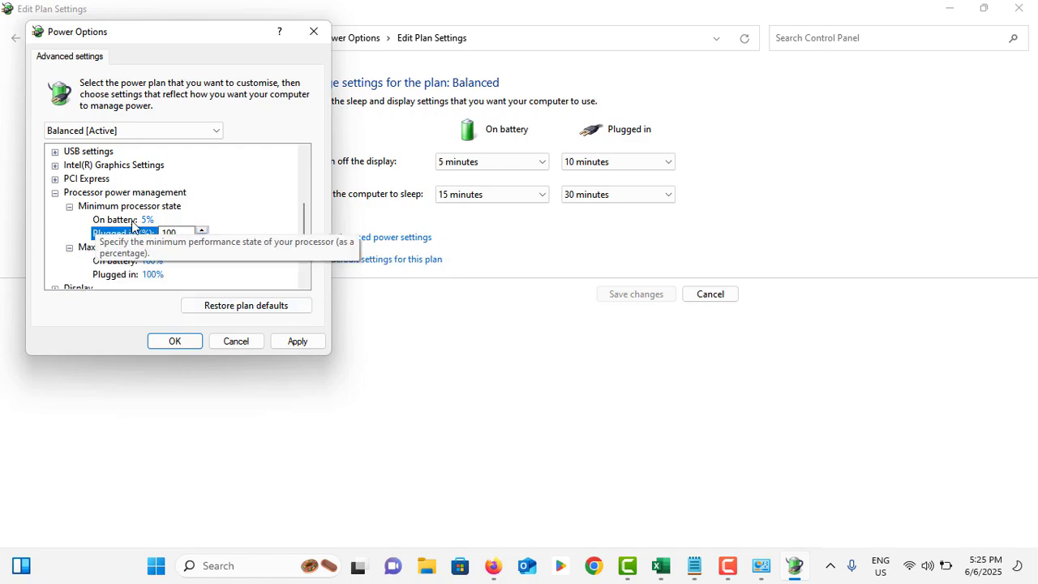
scroll(154, 231, down, 1)
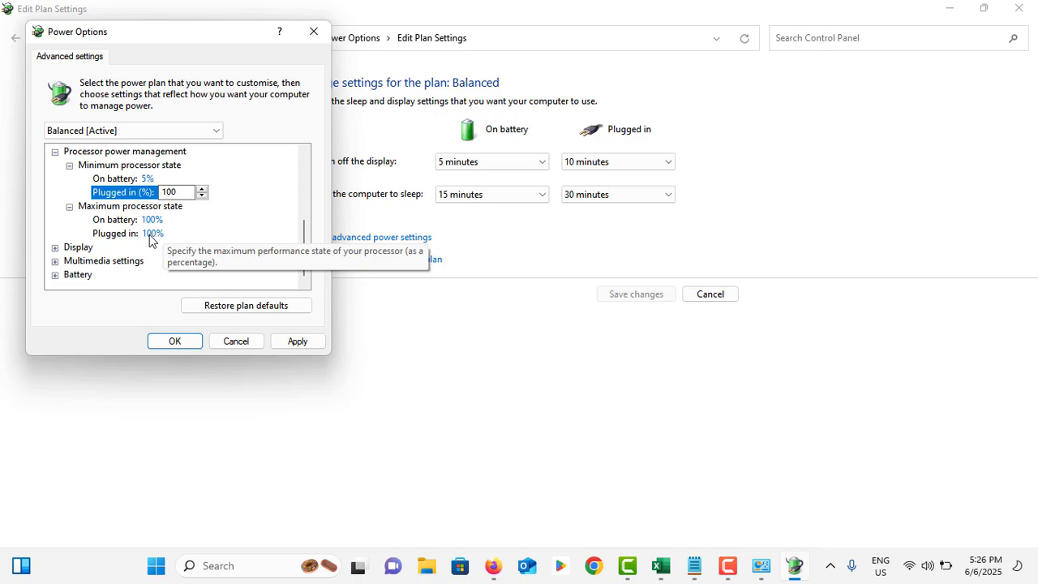
click(285, 341)
click(175, 342)
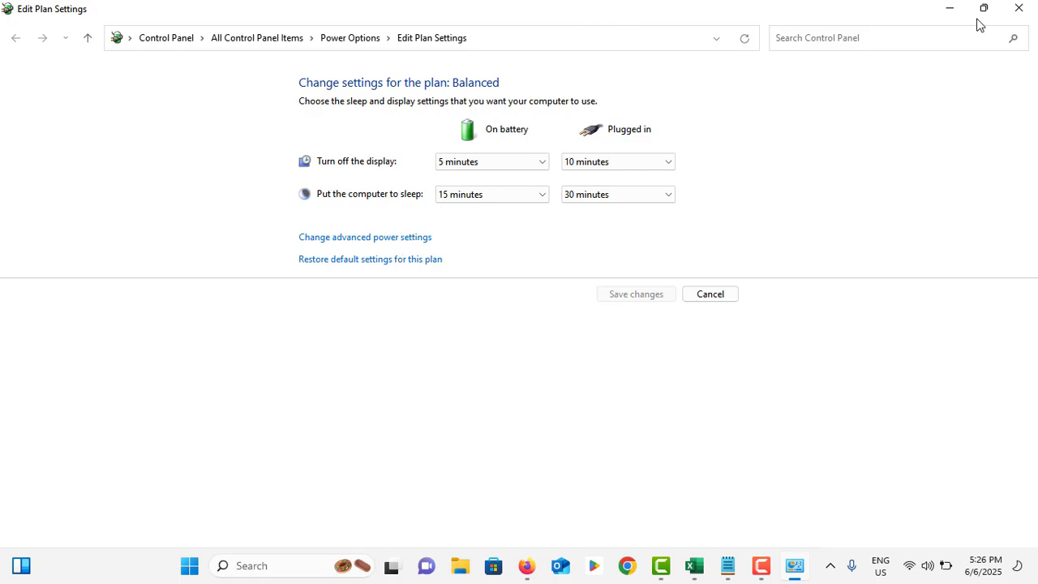
Step: Close the power plan settings and launch the Run app from a Windows search for 'run'
click(1019, 8)
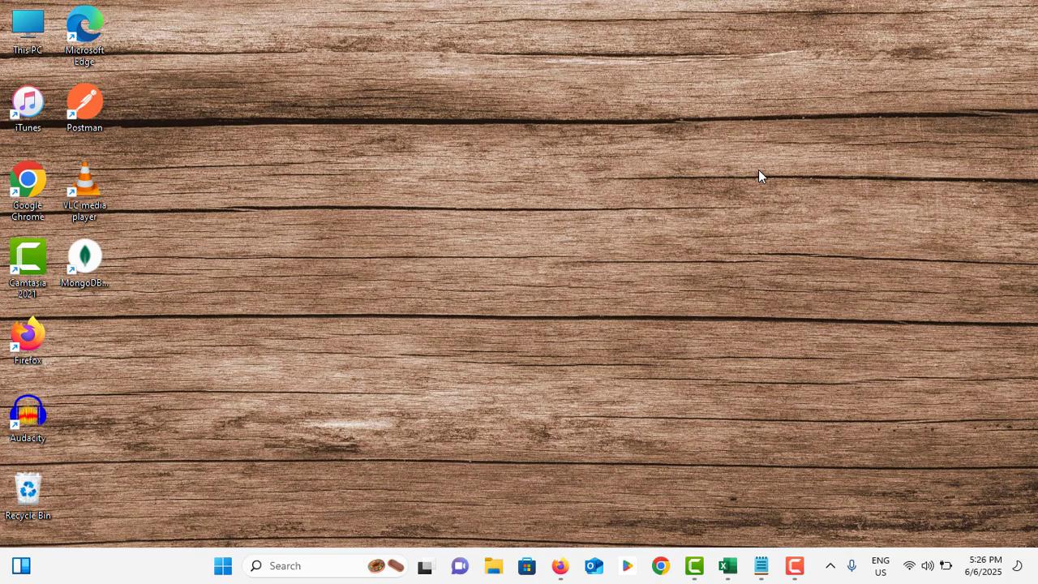
click(316, 566)
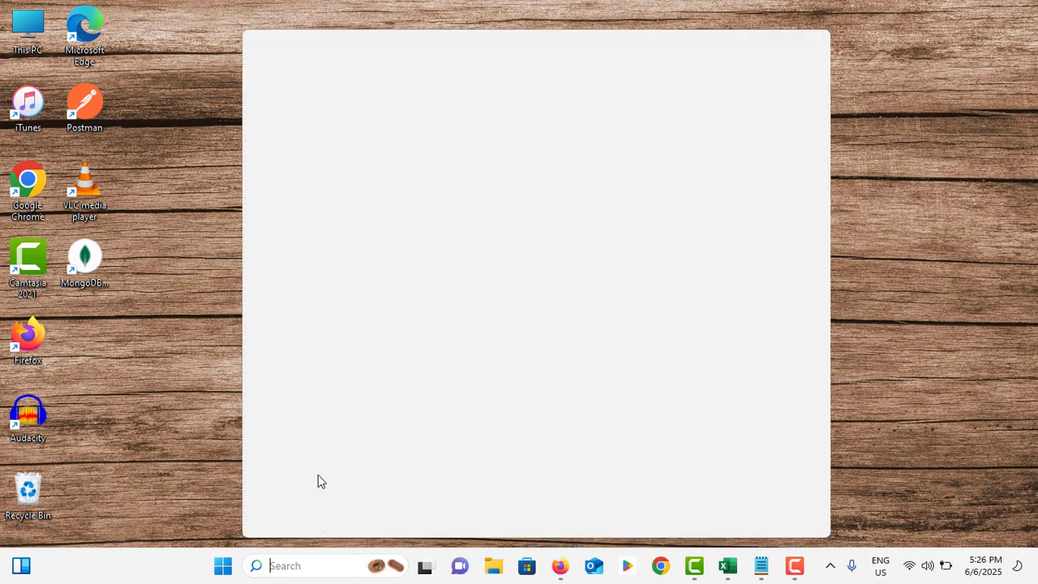
text(run)
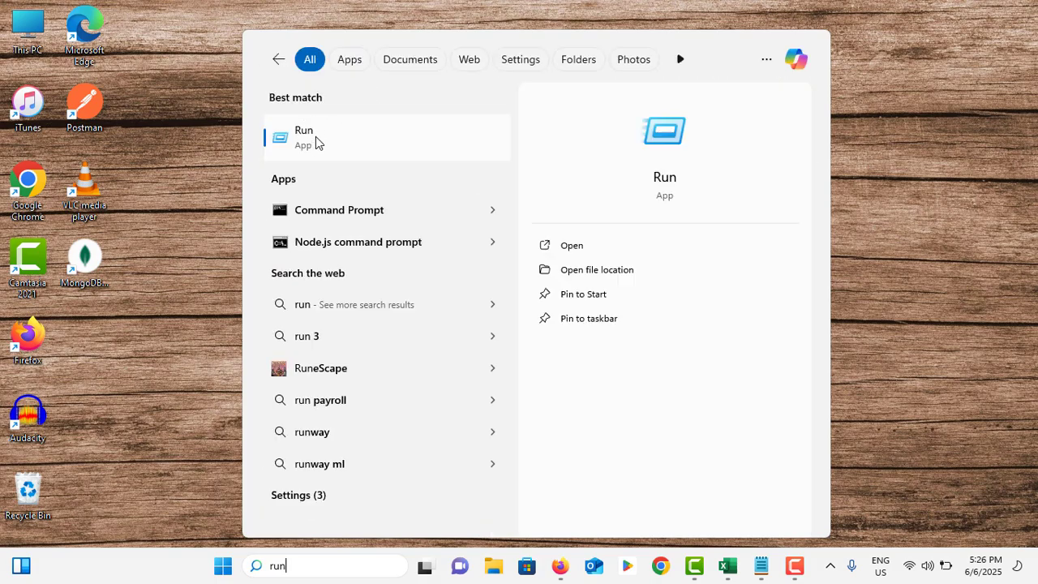
click(316, 140)
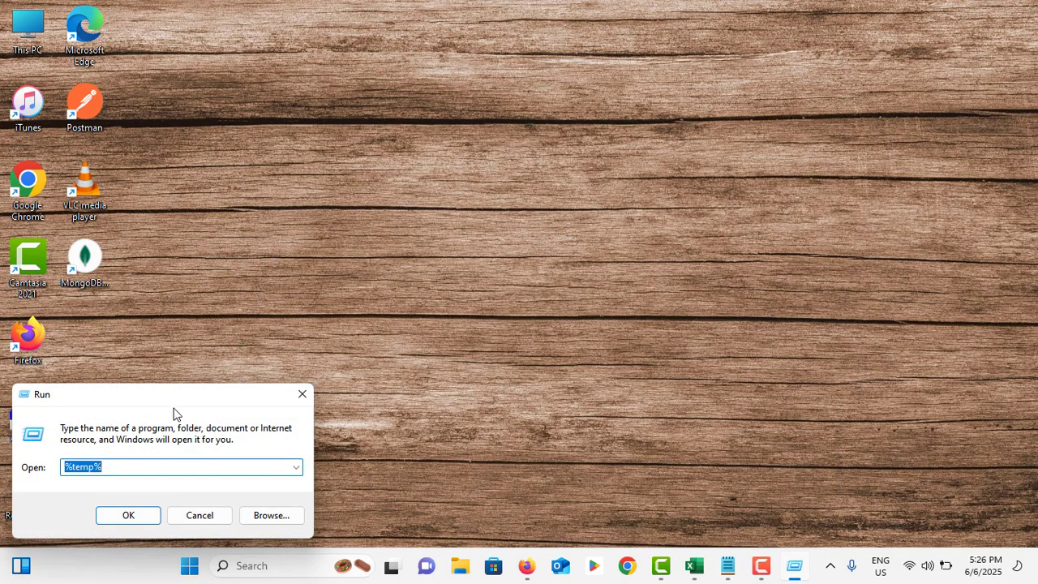
Step: Open %temp%, delete all its temporary files, then close the Temp folder window
click(426, 320)
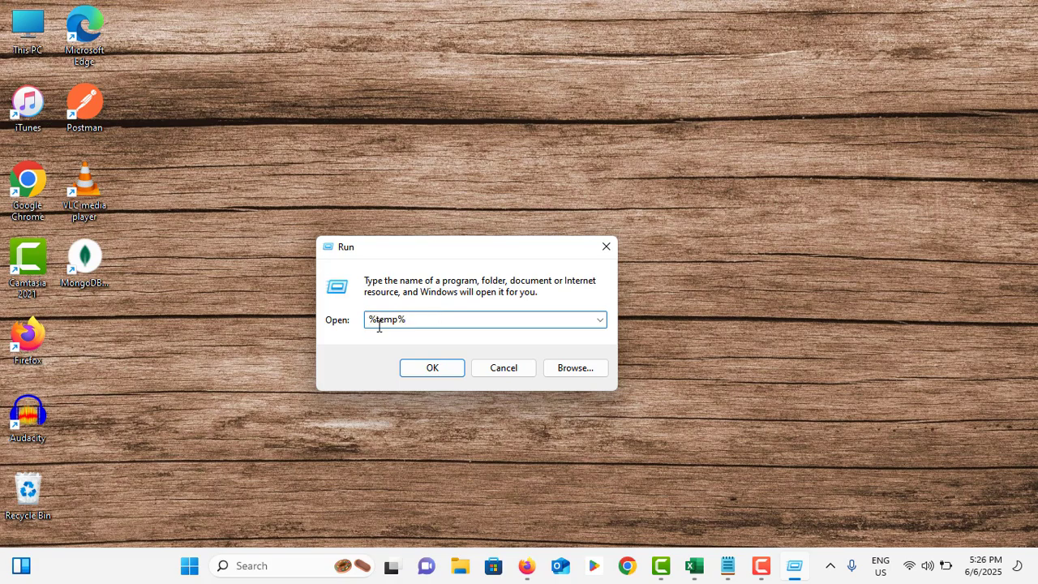
click(438, 368)
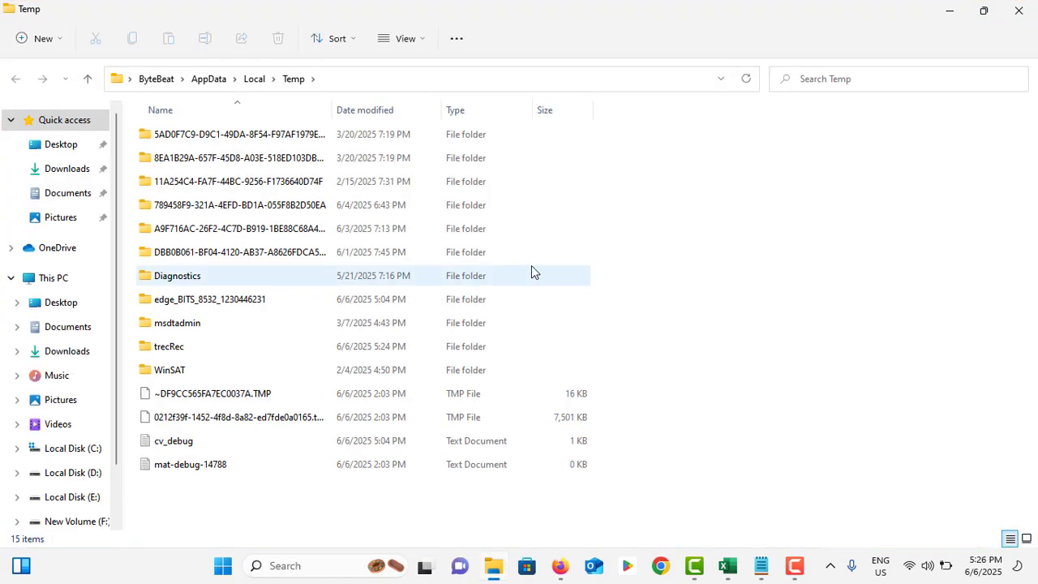
click(541, 258)
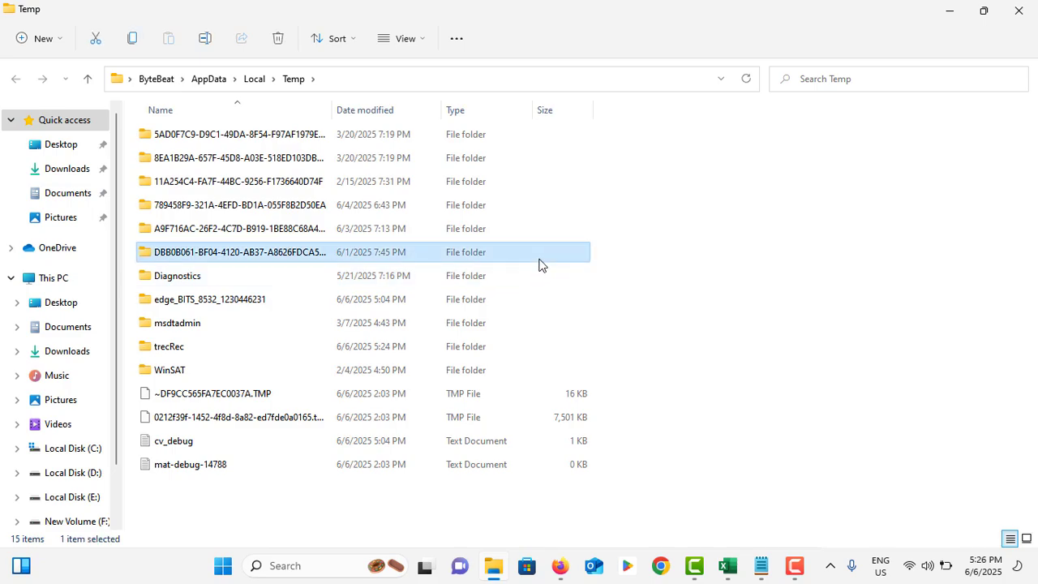
key(ctrl+a)
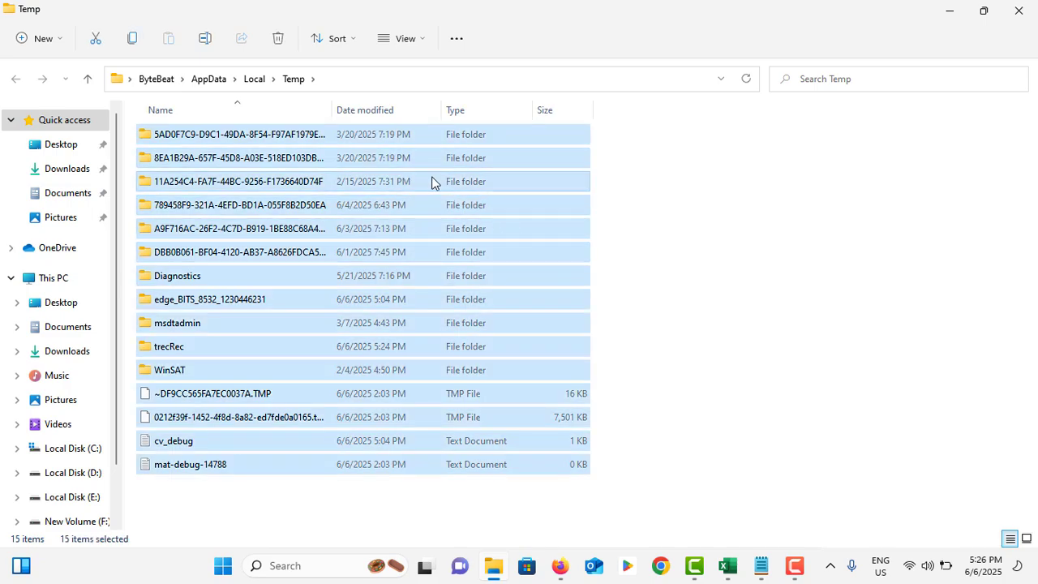
right_click(431, 181)
click(483, 474)
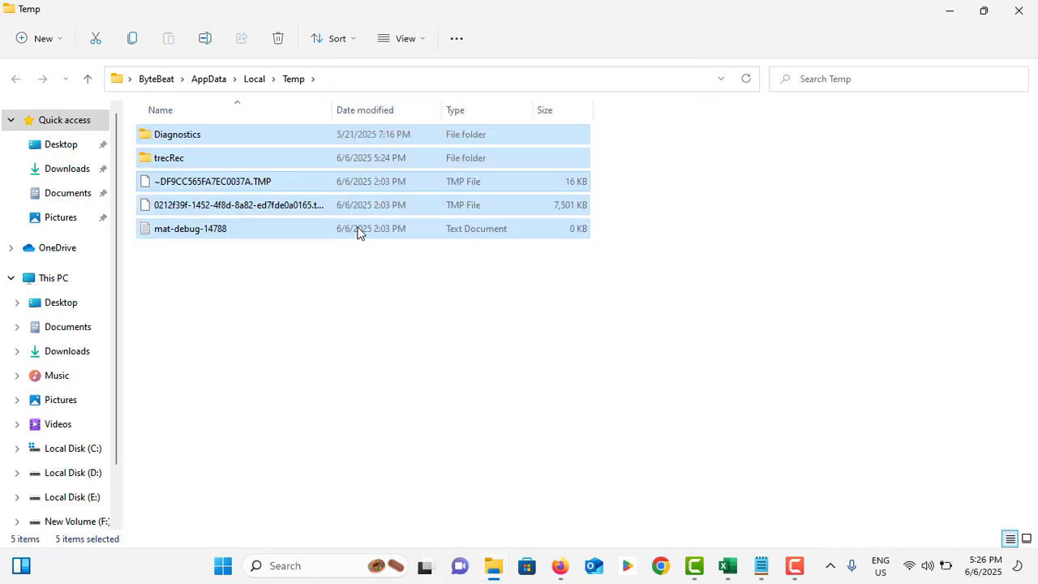
click(352, 292)
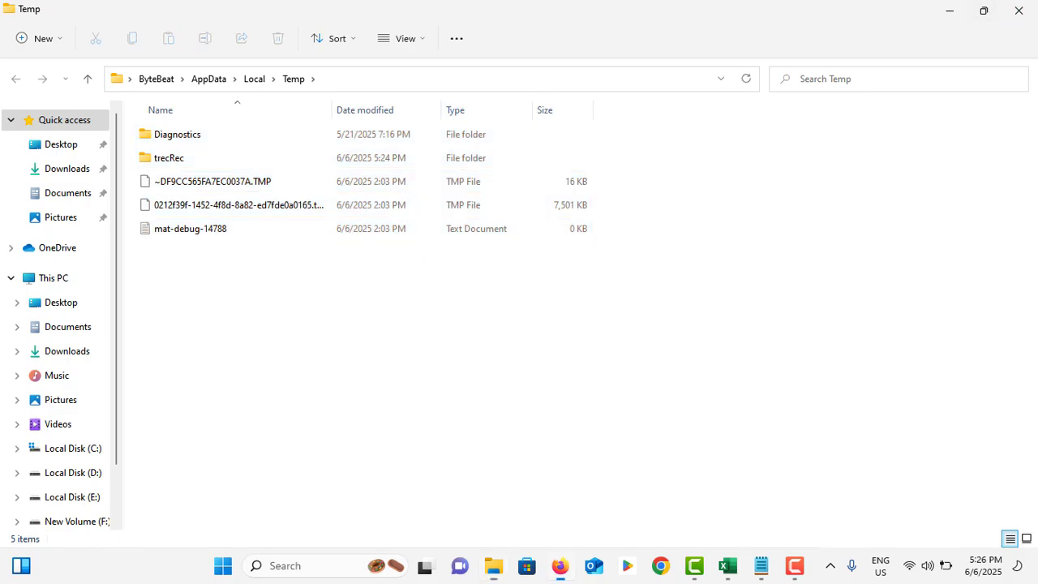
click(1019, 17)
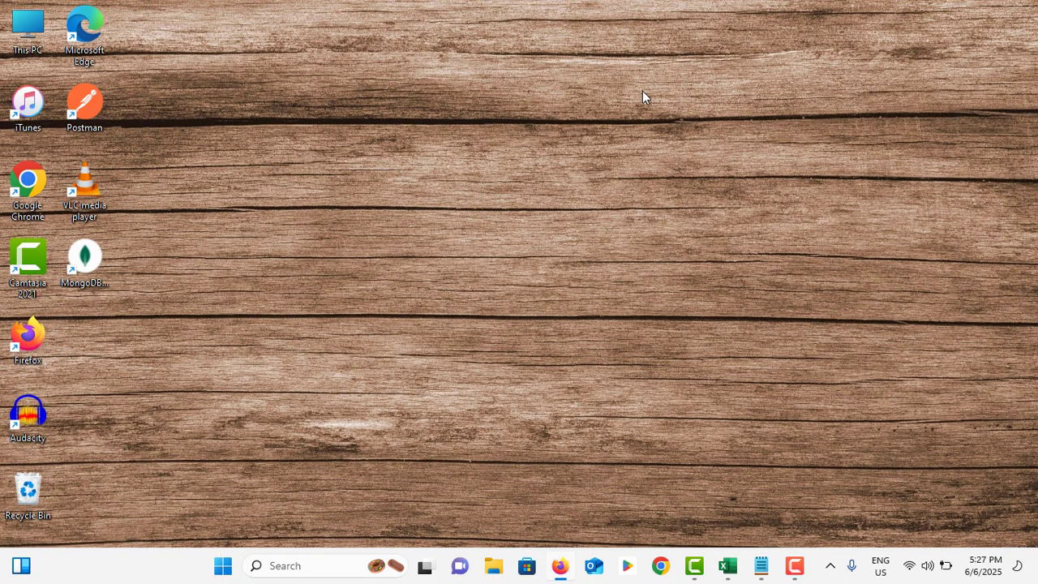
Step: Run an automatic driver search for Intel(R) HD Graphics 4000, then close Device Manager
right_click(223, 566)
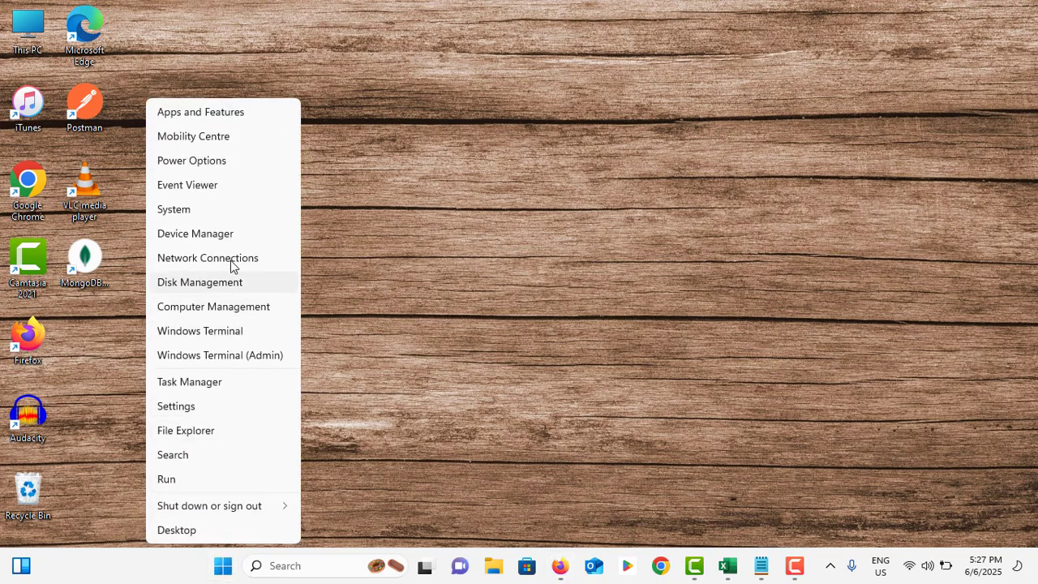
click(227, 239)
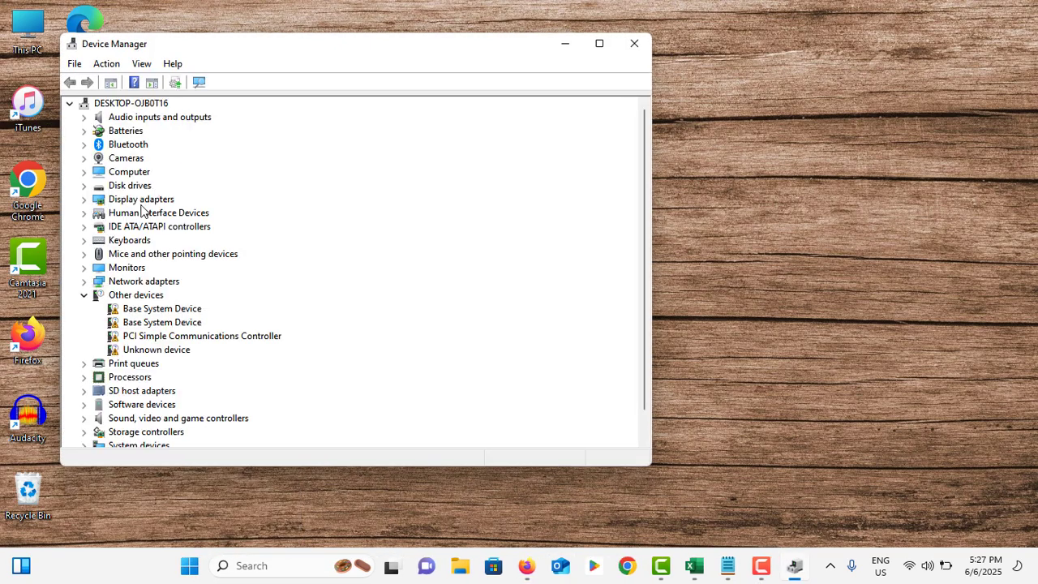
double_click(151, 203)
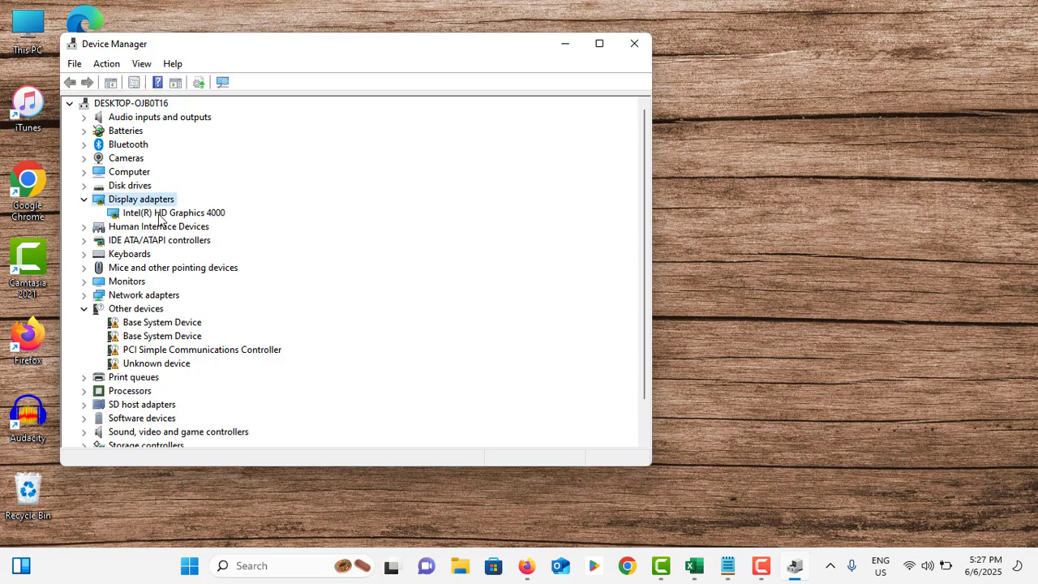
right_click(169, 213)
click(203, 217)
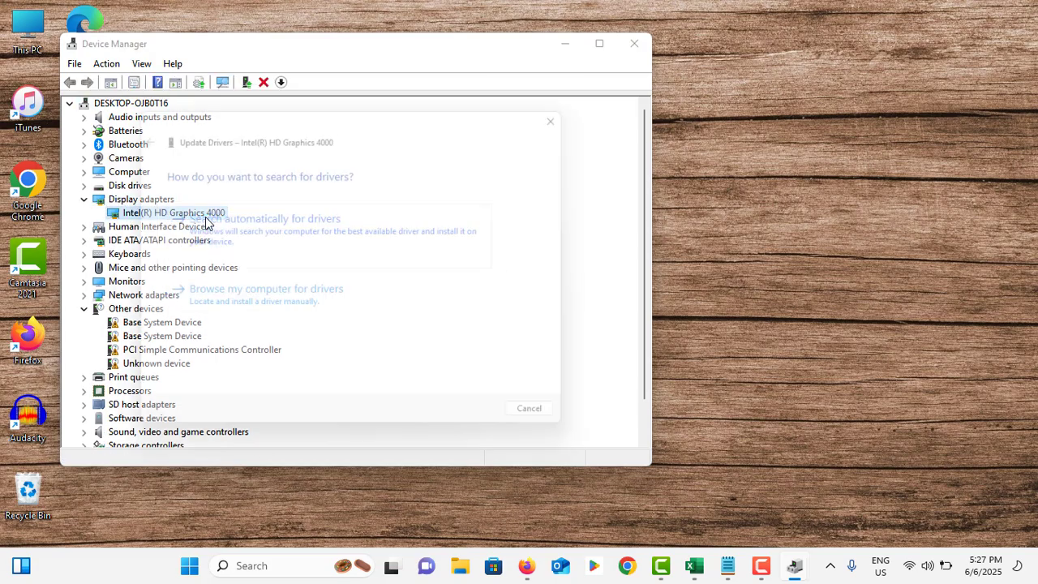
click(293, 227)
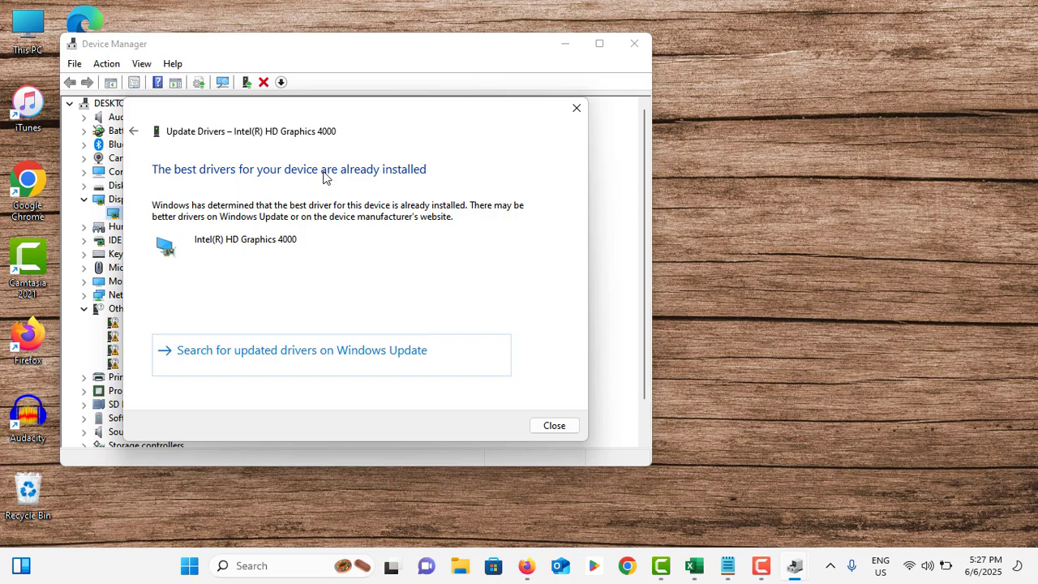
click(561, 428)
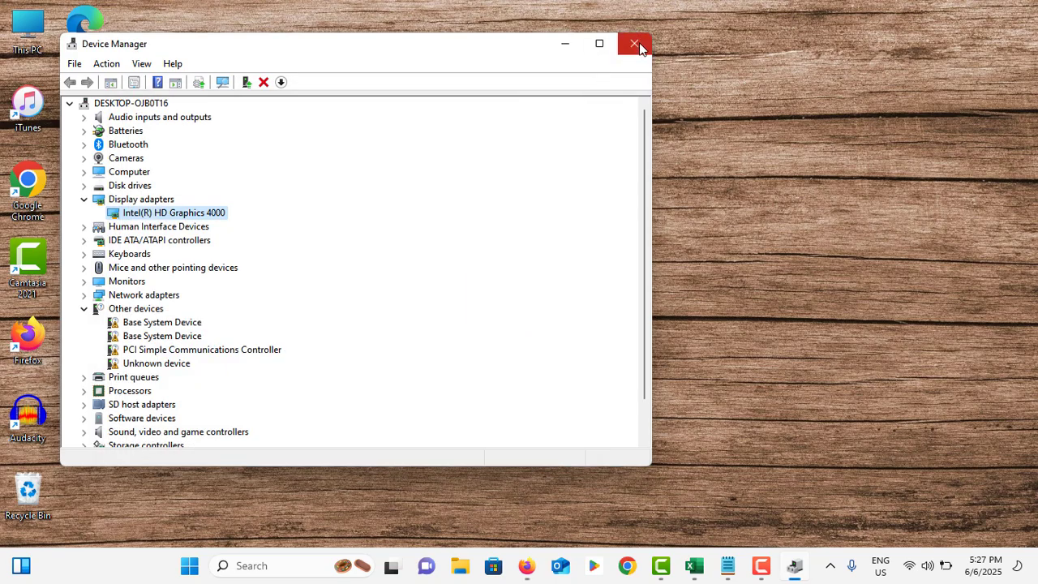
click(635, 44)
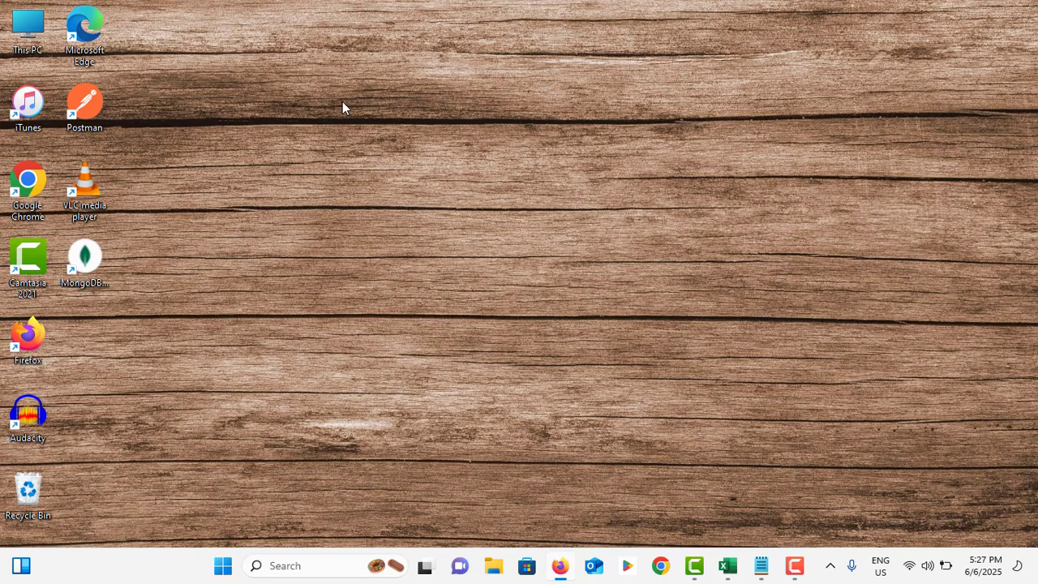
Step: Tick Disable full-screen optimisations in the VLC shortcut's Compatibility properties and apply
right_click(80, 184)
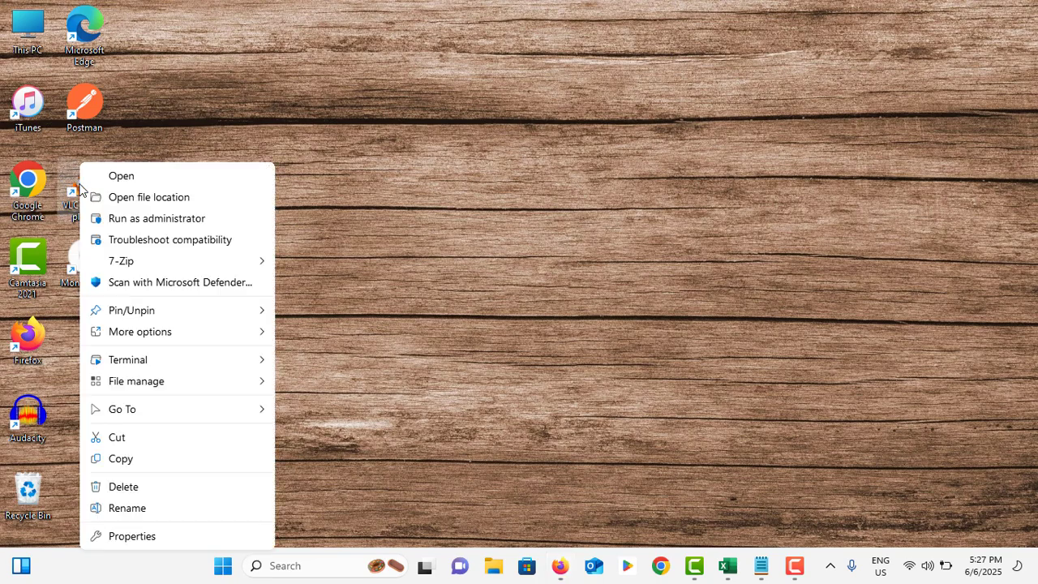
click(145, 537)
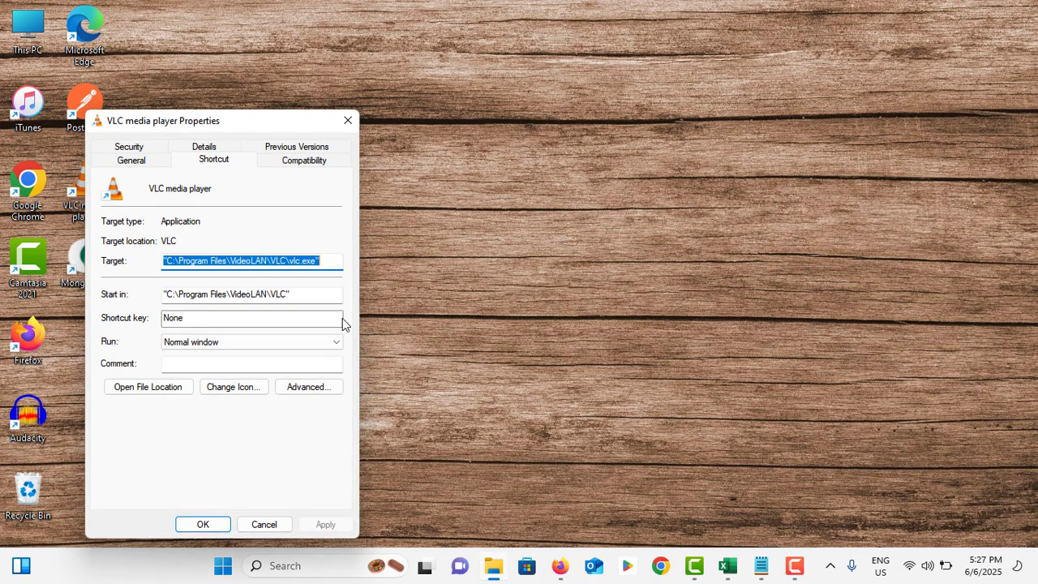
click(298, 161)
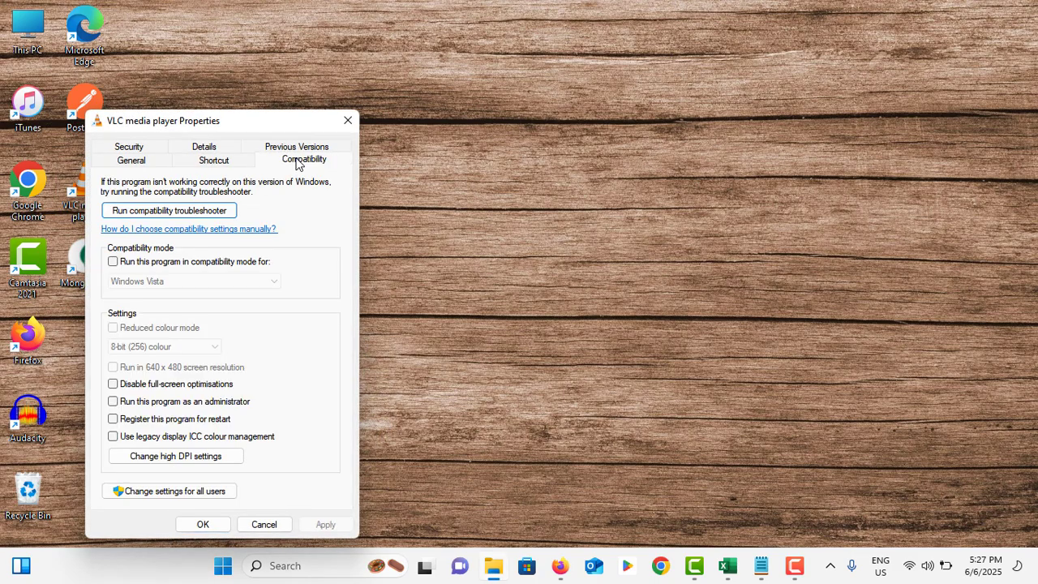
click(113, 384)
click(325, 525)
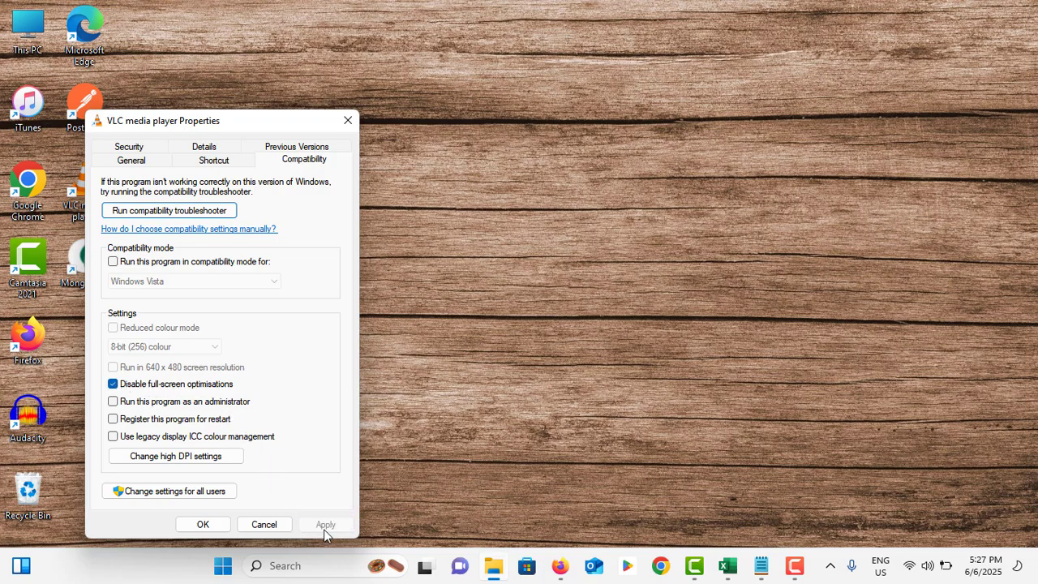
Step: Confirm the VLC properties with OK and switch to the Notepad DNS notes
click(202, 524)
key(alt+Tab)
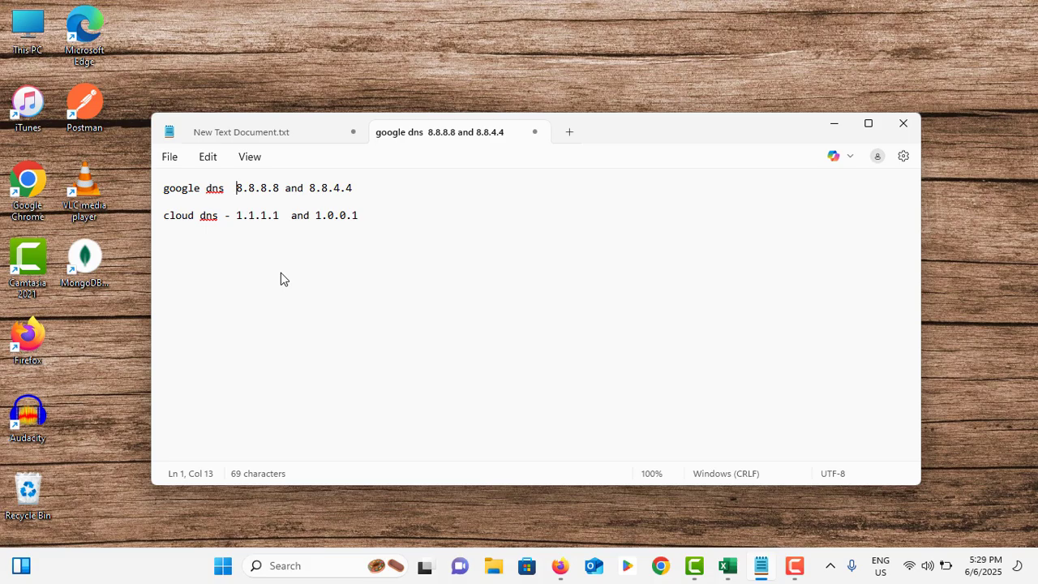